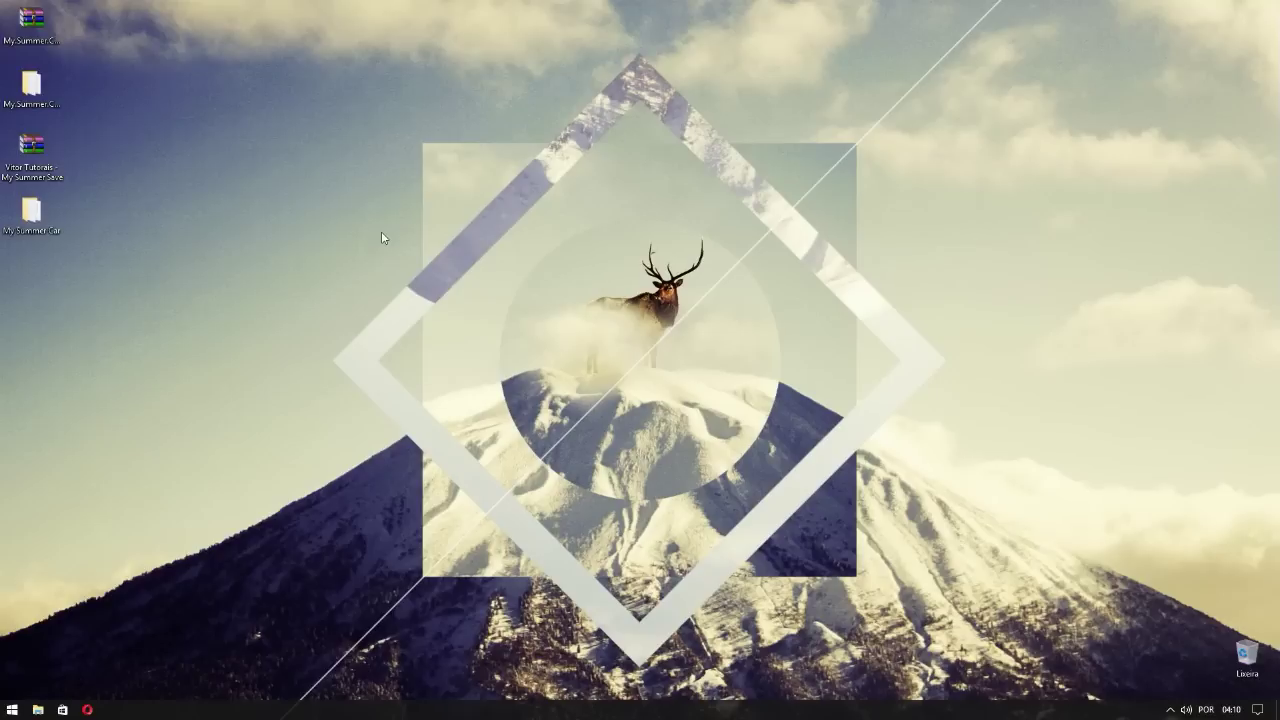
{"action": "left_click", "coordinate": [36, 30]}
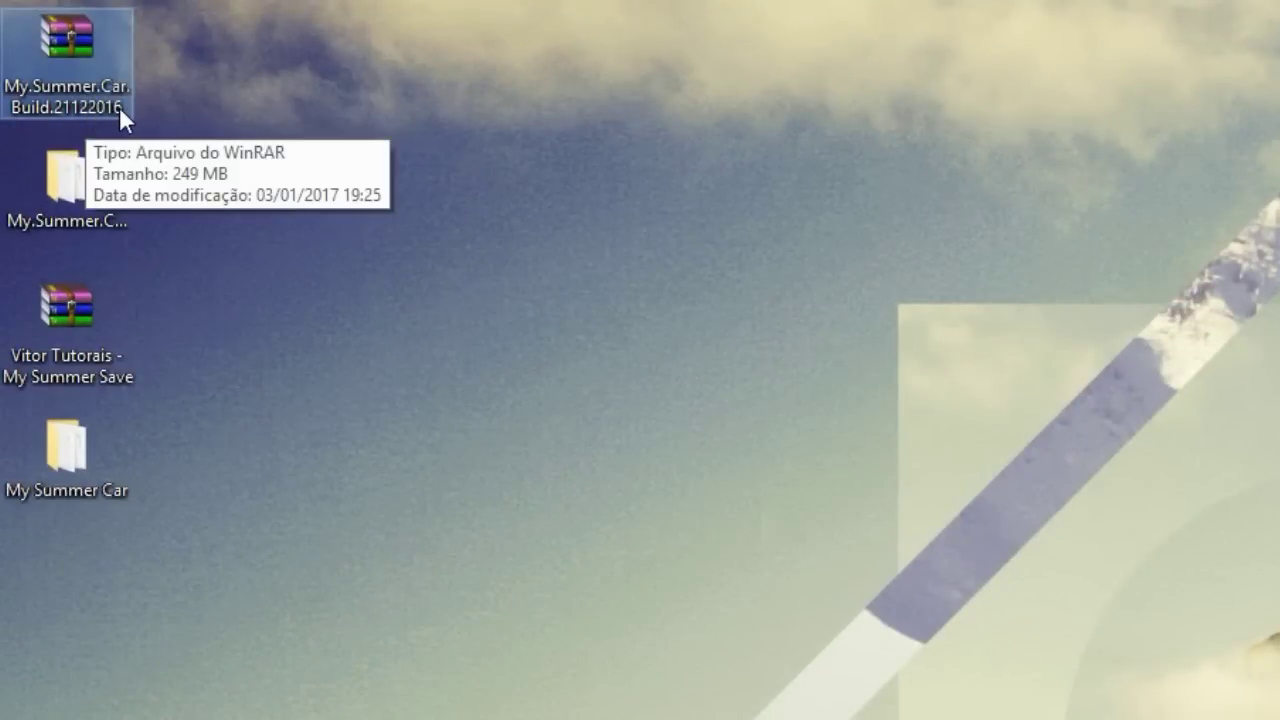
{"action": "right_click", "coordinate": [88, 95]}
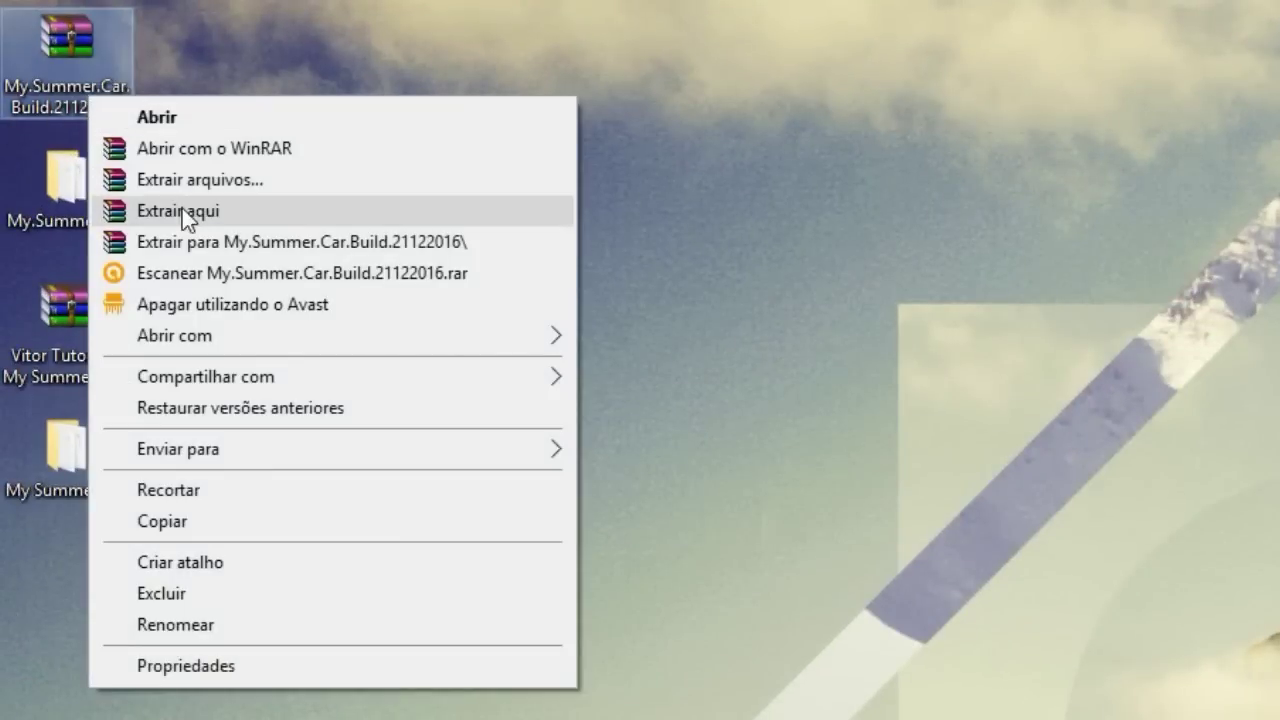
{"action": "left_click", "coordinate": [743, 210]}
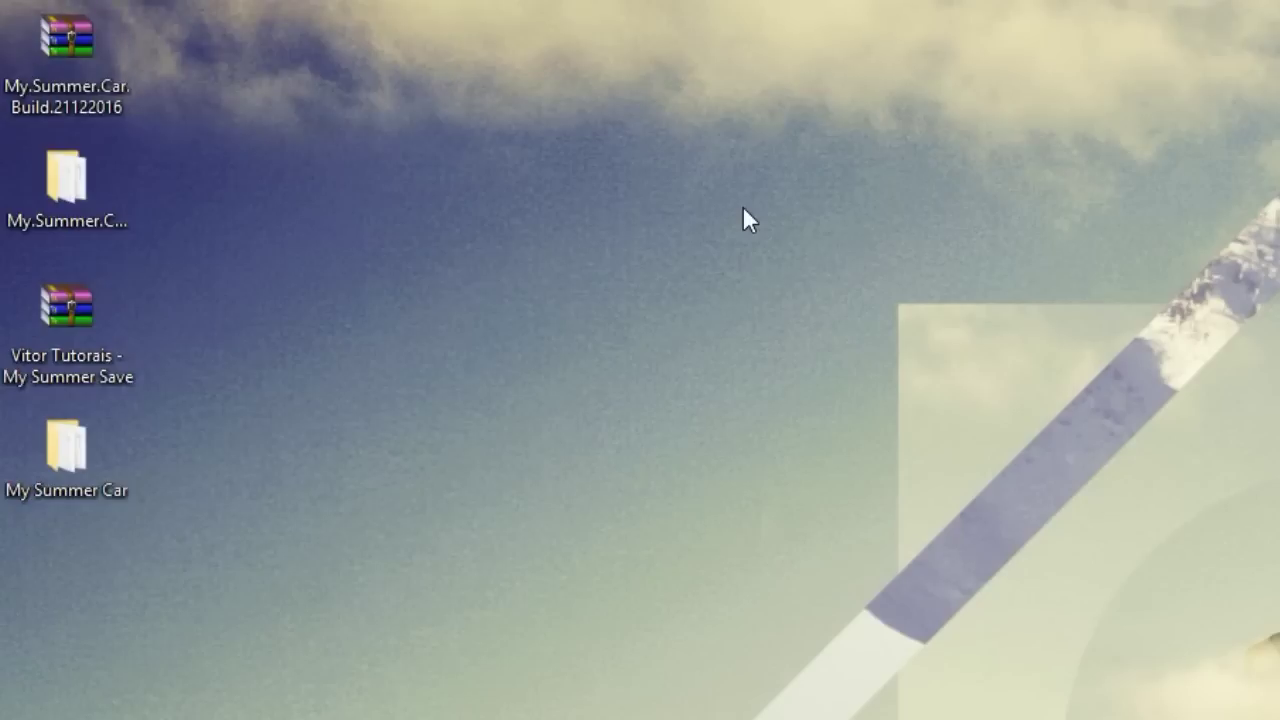
{"action": "left_click", "coordinate": [82, 192]}
{"action": "left_click", "coordinate": [88, 335]}
{"action": "left_click", "coordinate": [100, 450]}
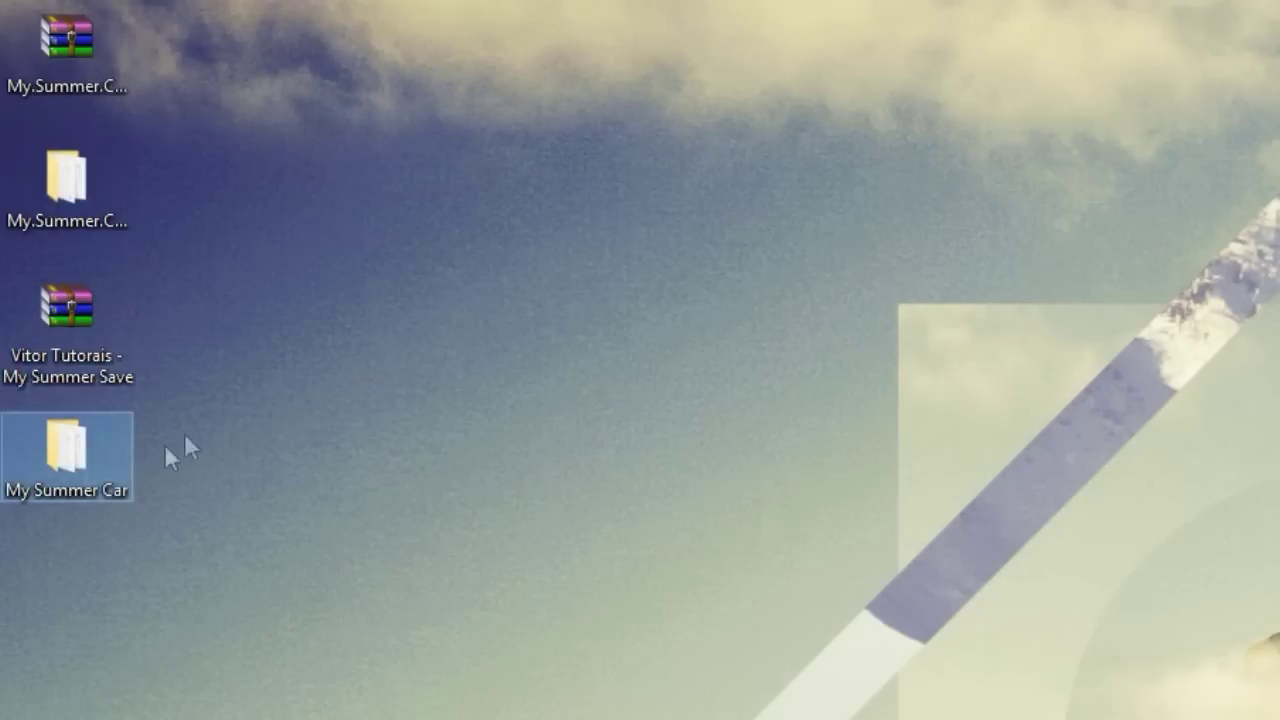
{"action": "left_click", "coordinate": [86, 207]}
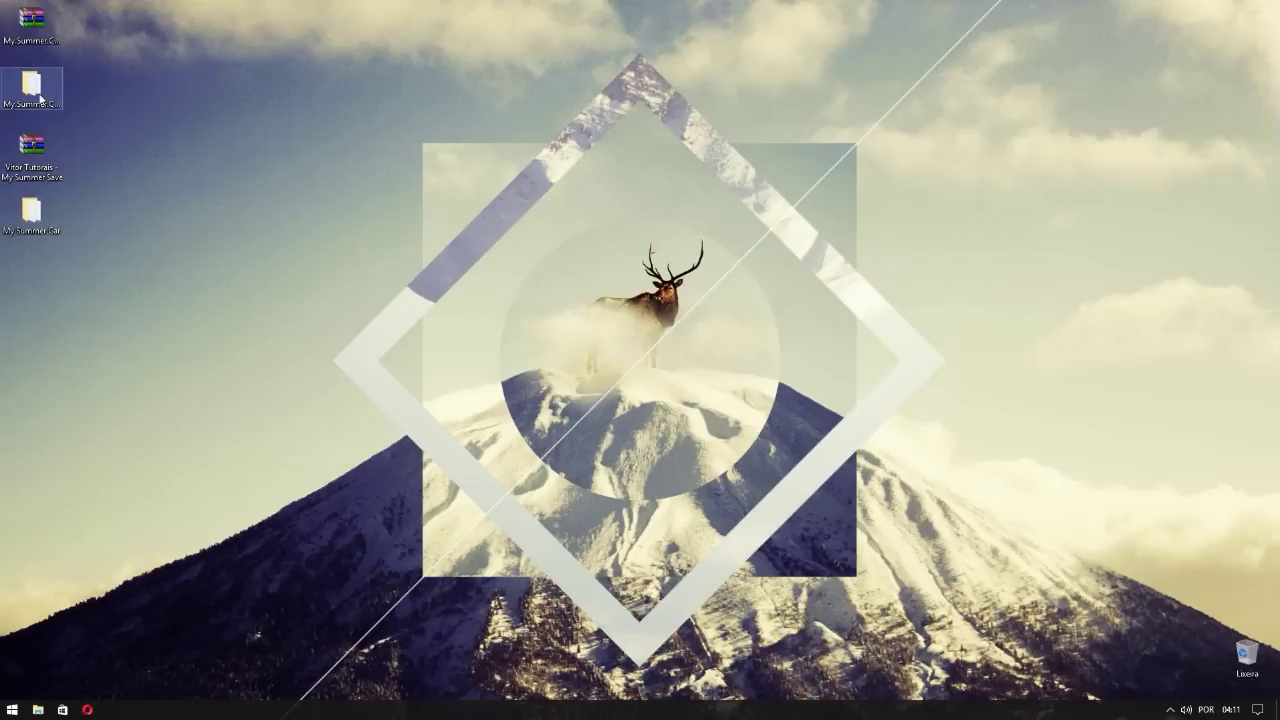
{"action": "left_click", "coordinate": [541, 216]}
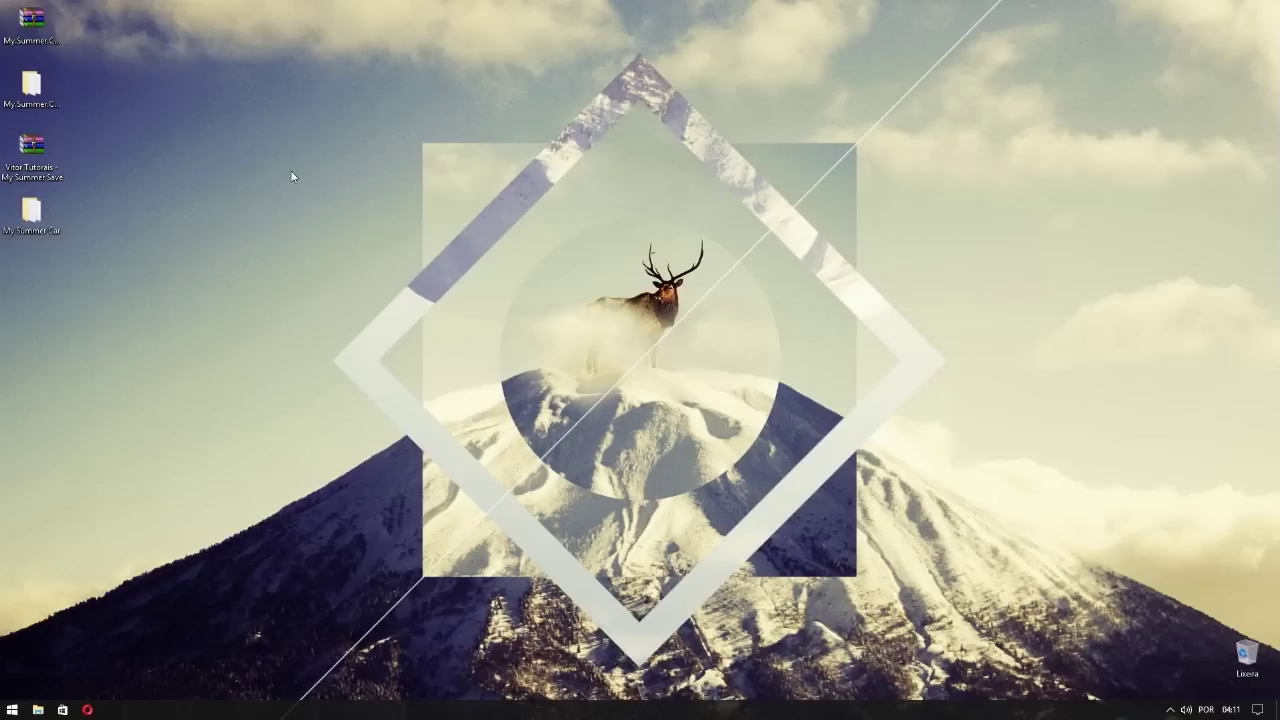
Step: Open the %appdata% location through the Windows Run prompt
{"action": "key", "text": "super+r"}
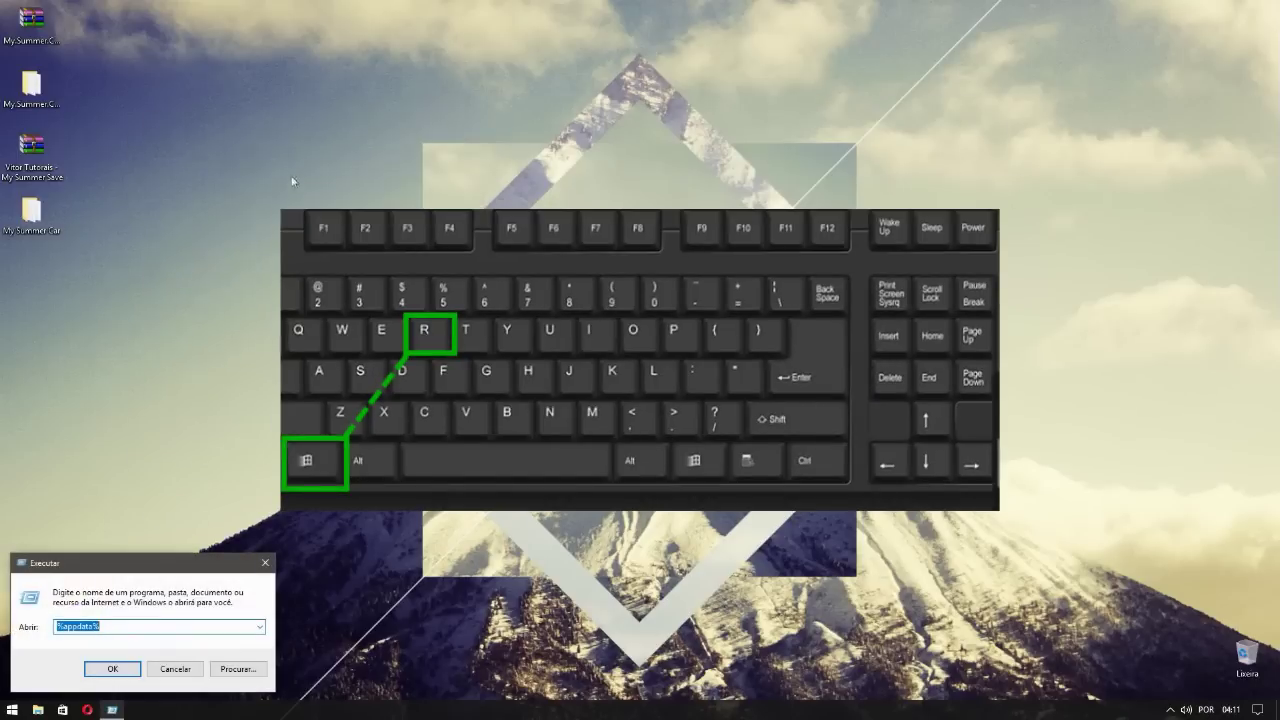
{"action": "left_click", "coordinate": [106, 627]}
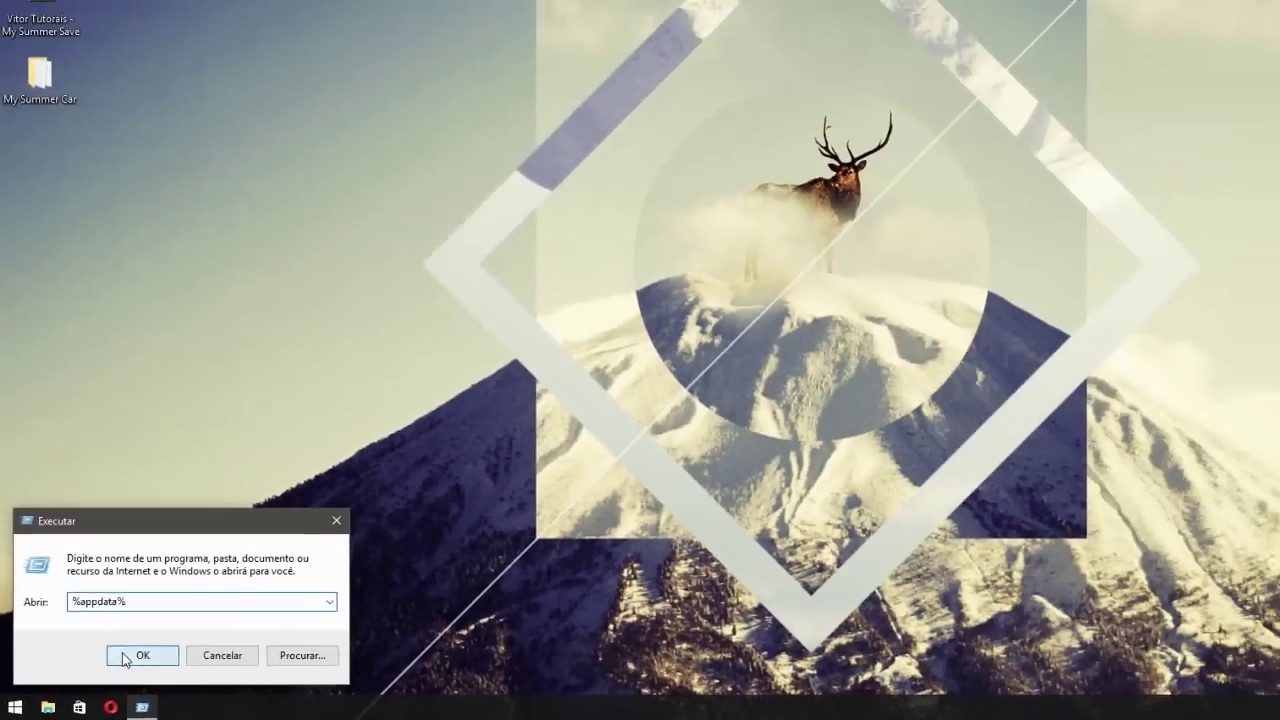
{"action": "left_click", "coordinate": [372, 549]}
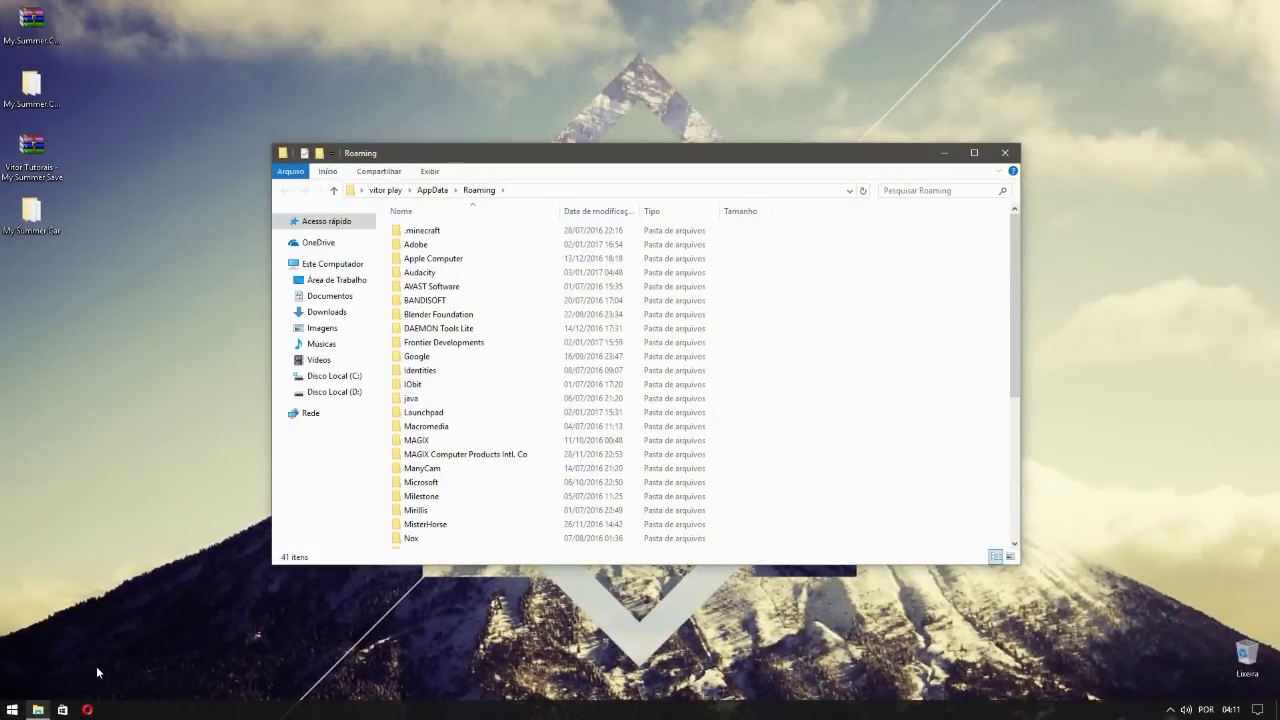
Step: Navigate from Roaming up to AppData and into LocalLow, Amistech and the My Summer Car save folder
{"action": "left_click", "coordinate": [436, 192]}
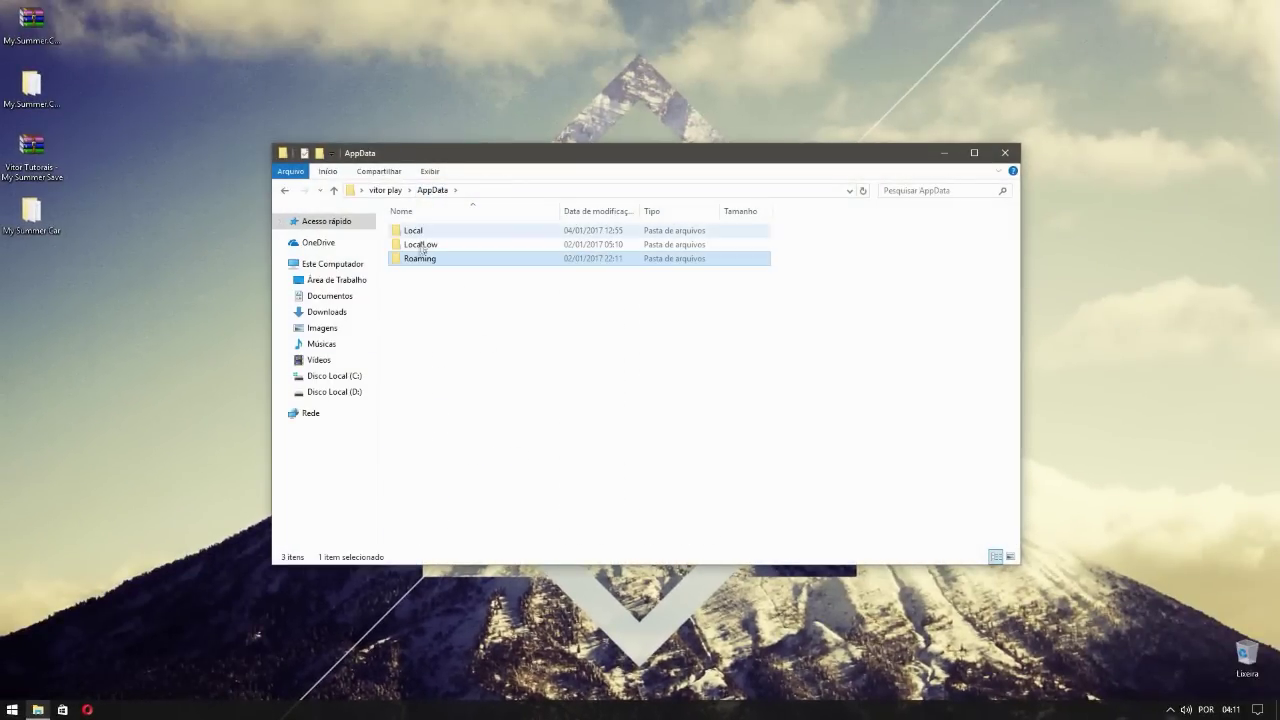
{"action": "left_click", "coordinate": [419, 250]}
{"action": "double_click", "coordinate": [419, 249]}
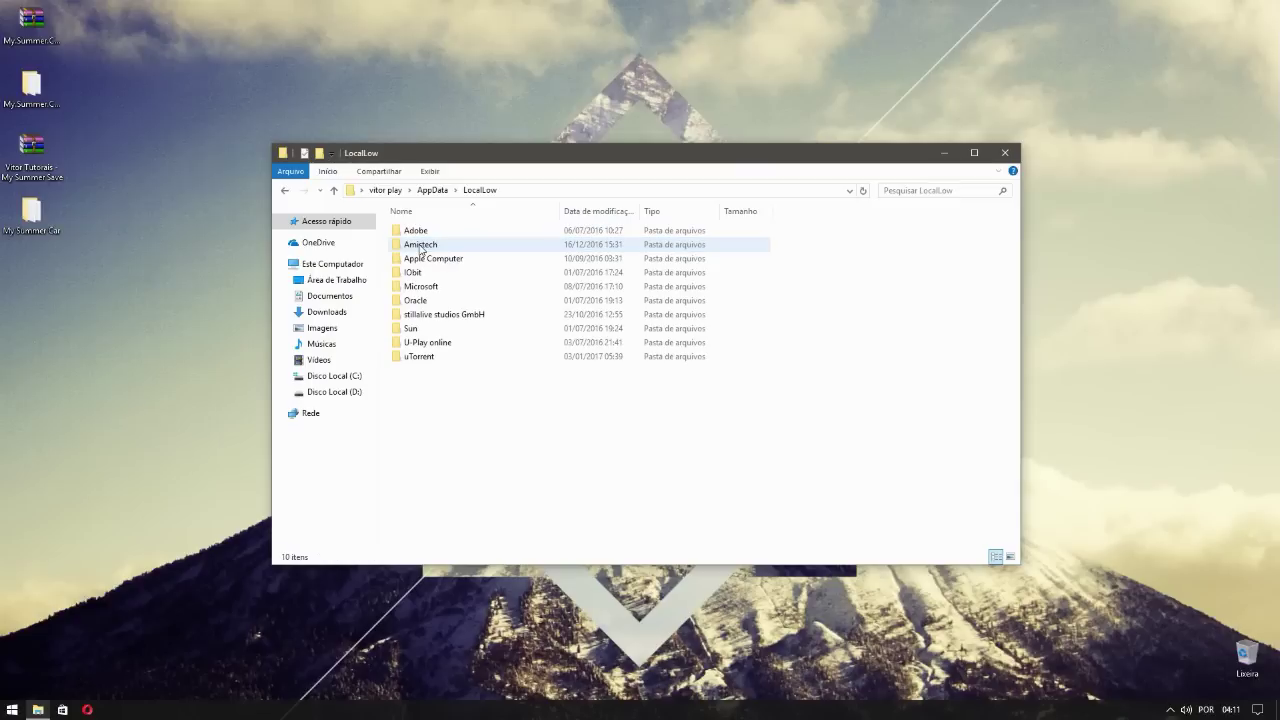
{"action": "double_click", "coordinate": [437, 251]}
{"action": "double_click", "coordinate": [420, 233]}
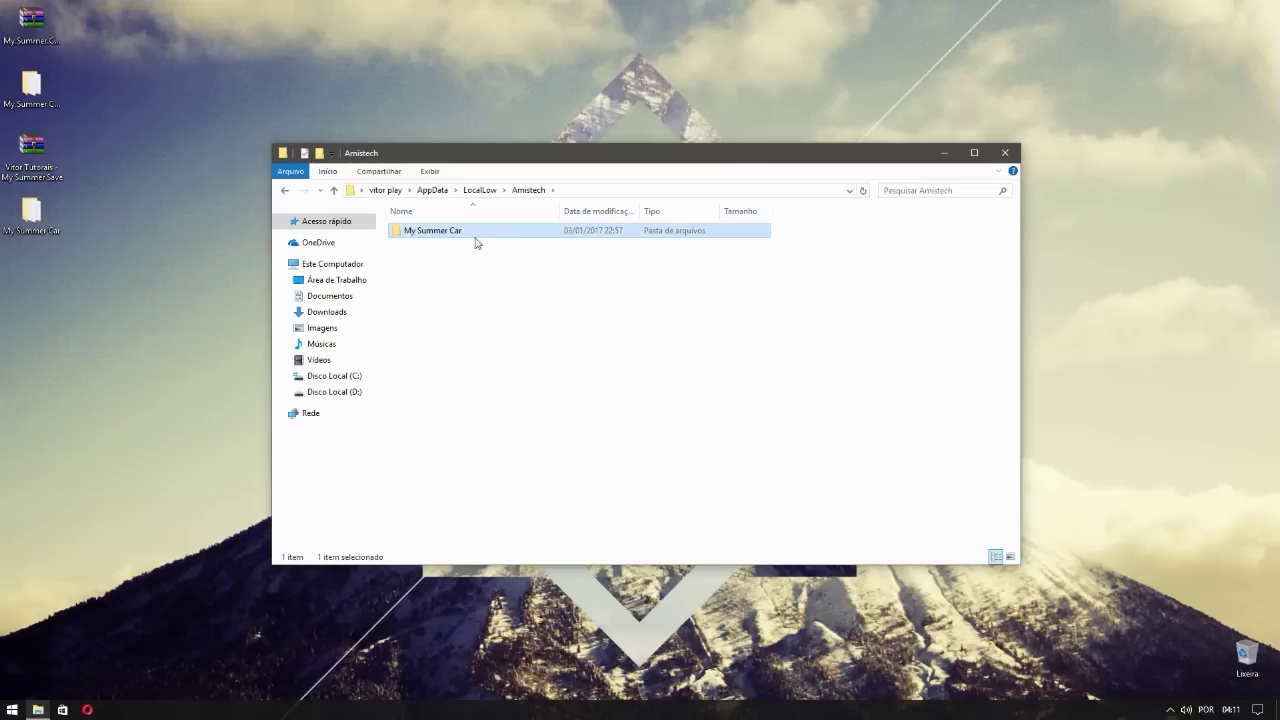
Step: Copy all the save files from the desktop's My Summer Car folder, and close both folder windows
{"action": "double_click", "coordinate": [31, 212]}
{"action": "left_click_drag", "start_coordinate": [535, 401], "coordinate": [432, 243]}
{"action": "right_click", "coordinate": [439, 273]}
{"action": "left_click", "coordinate": [497, 474]}
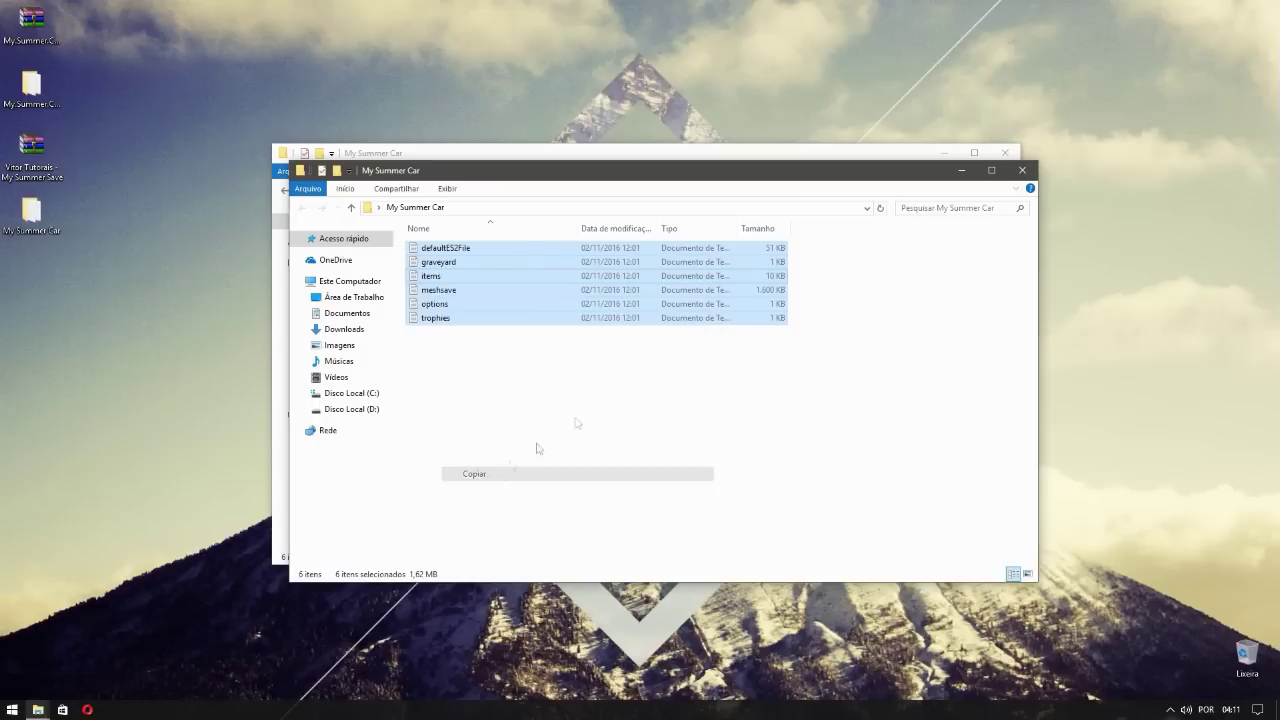
{"action": "left_click", "coordinate": [1021, 170]}
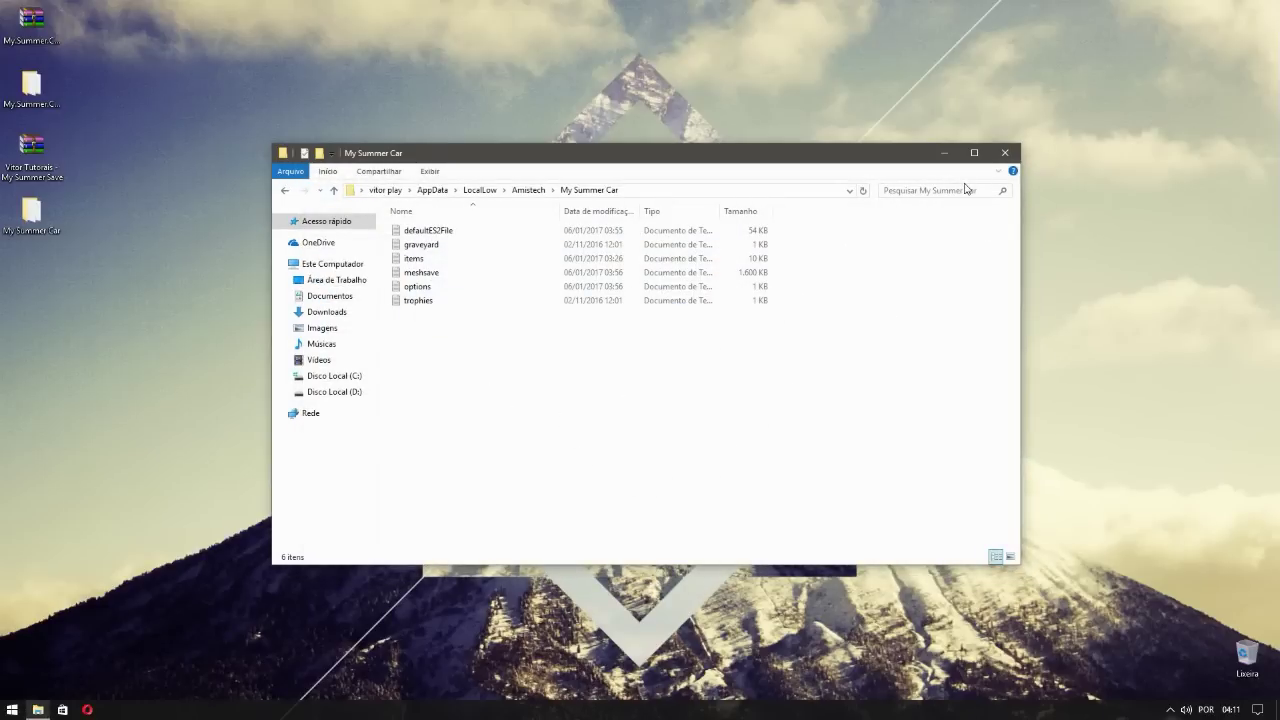
{"action": "left_click", "coordinate": [1005, 152]}
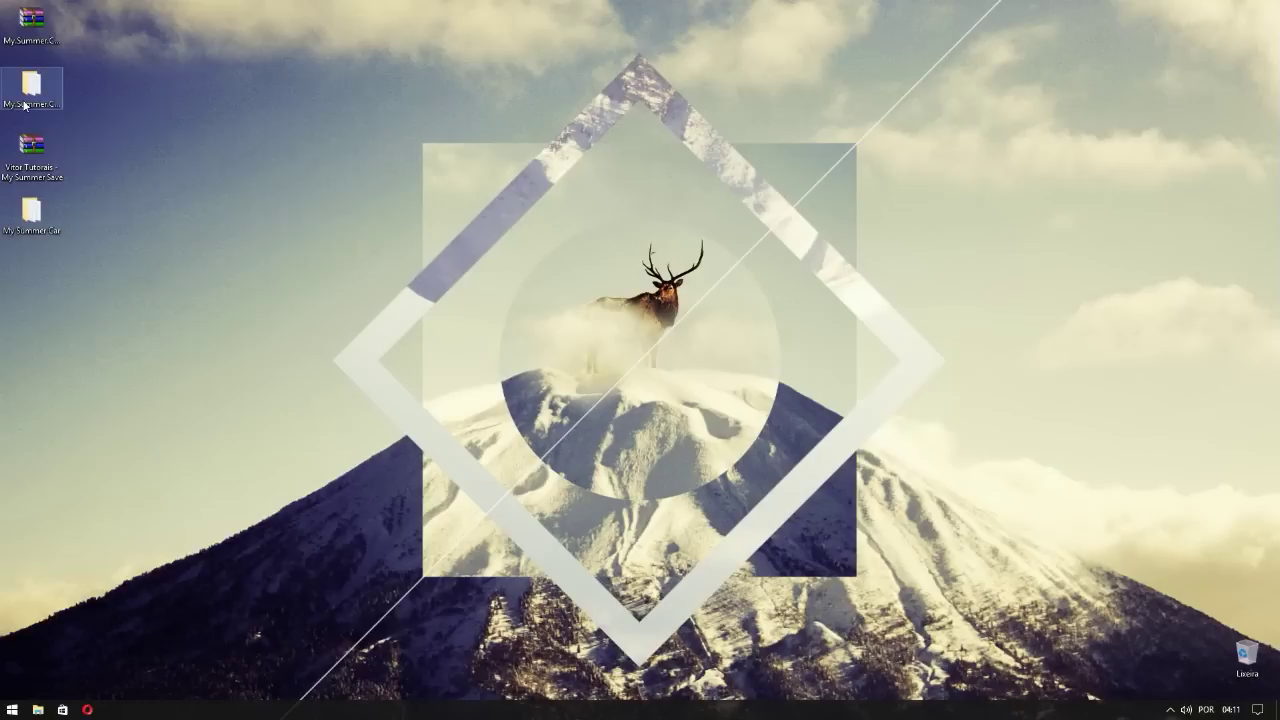
Step: Run the mysummercar application from the desktop folder My.Summer.Car.Build.21122016 and allow it past the security warning
{"action": "double_click", "coordinate": [25, 104]}
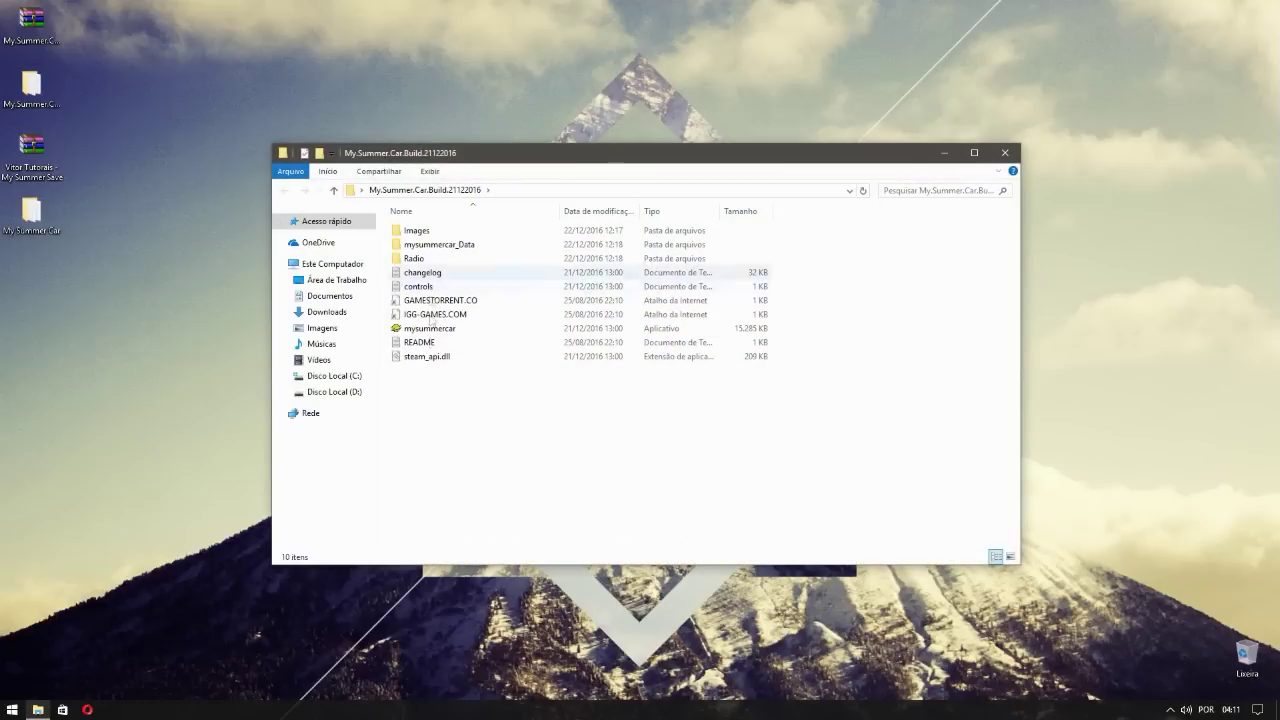
{"action": "double_click", "coordinate": [427, 330]}
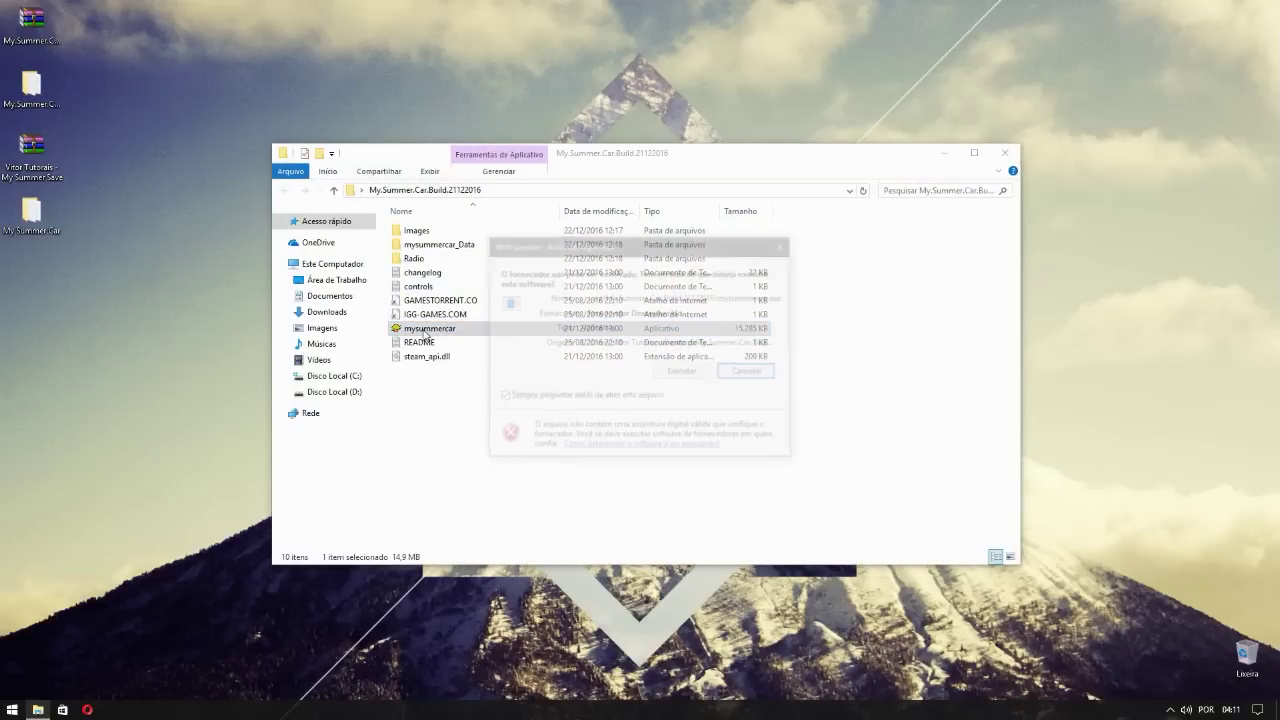
{"action": "left_click", "coordinate": [660, 372]}
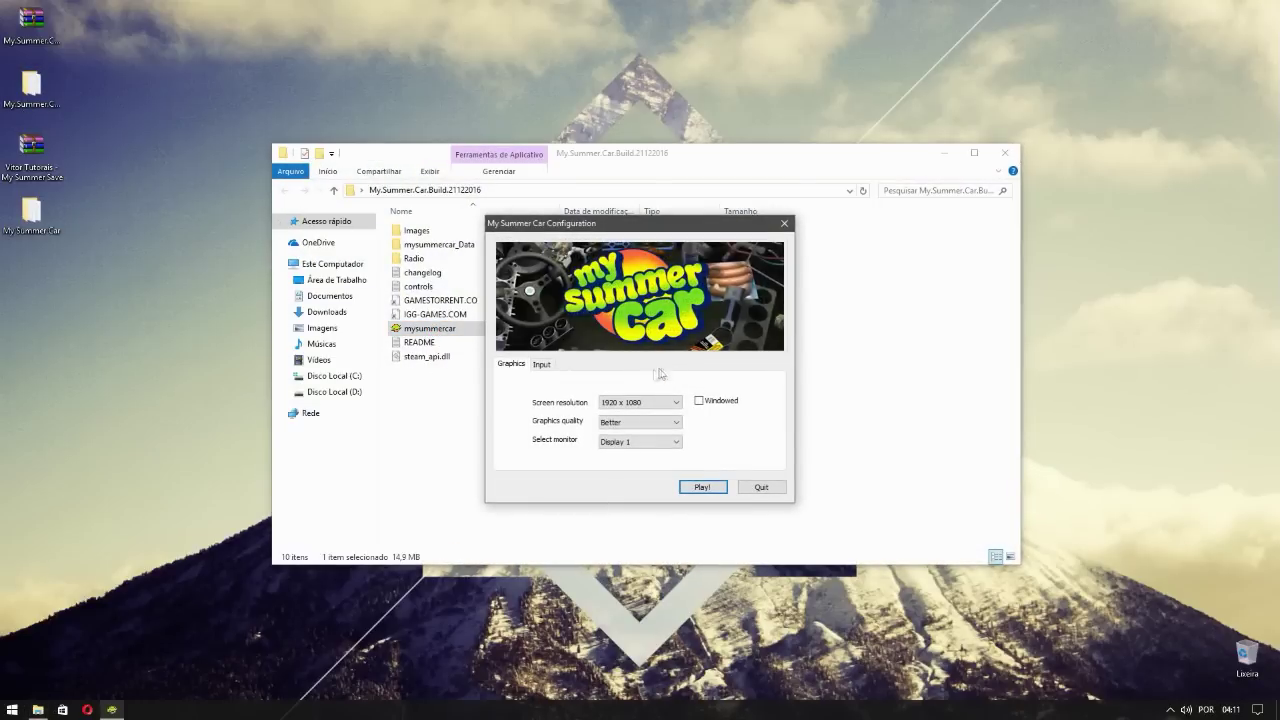
Step: Set the game's screen resolution to 800 x 600 and enable windowed mode
{"action": "left_click", "coordinate": [655, 403]}
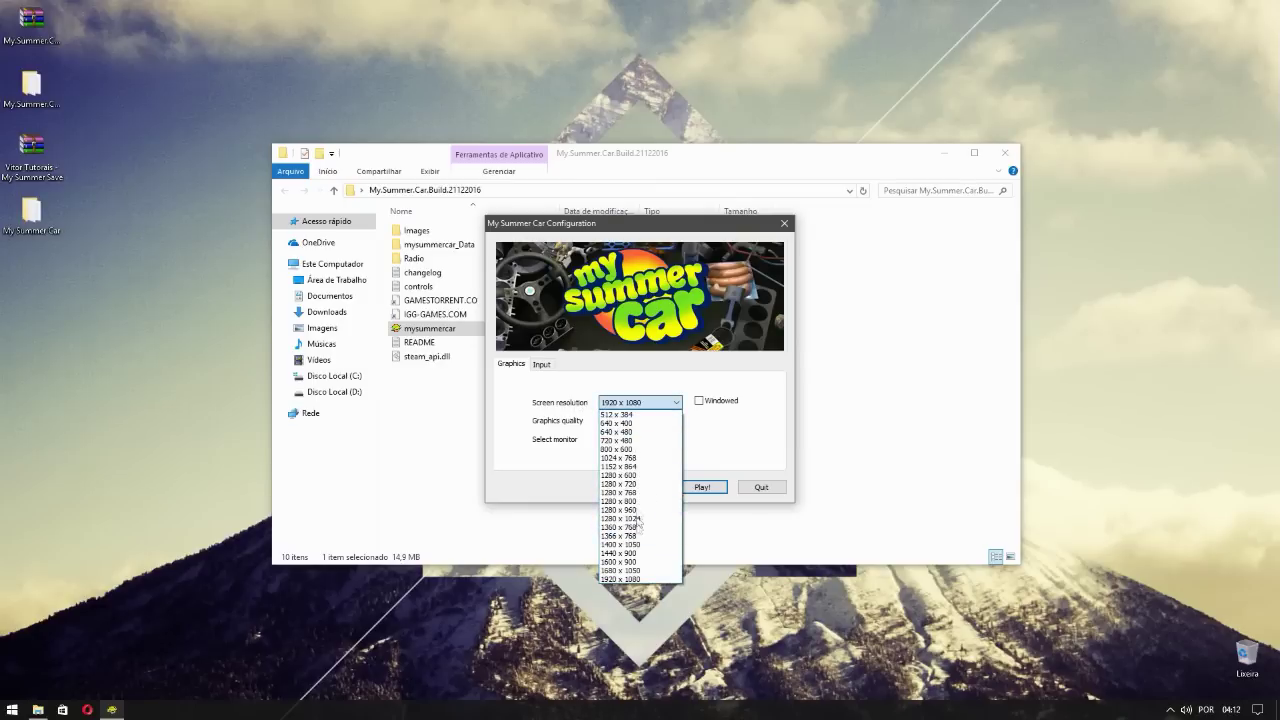
{"action": "left_click", "coordinate": [630, 458]}
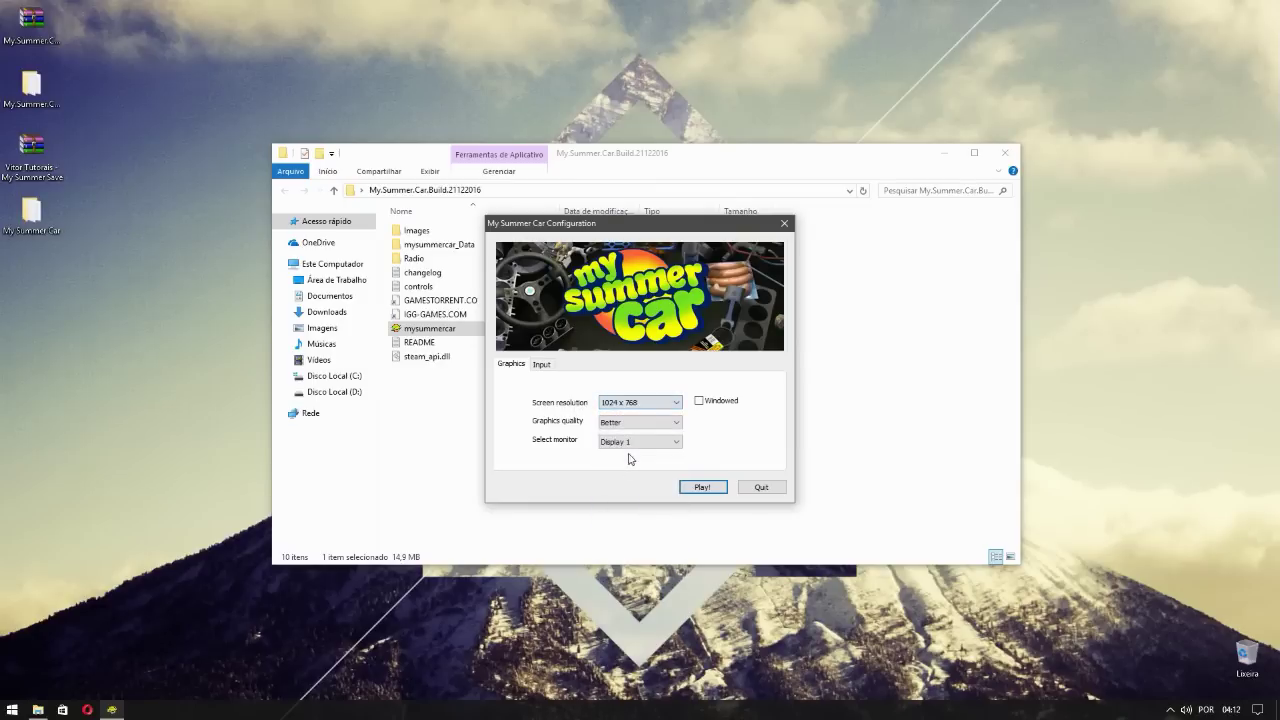
{"action": "left_click", "coordinate": [640, 402]}
{"action": "left_click", "coordinate": [630, 444]}
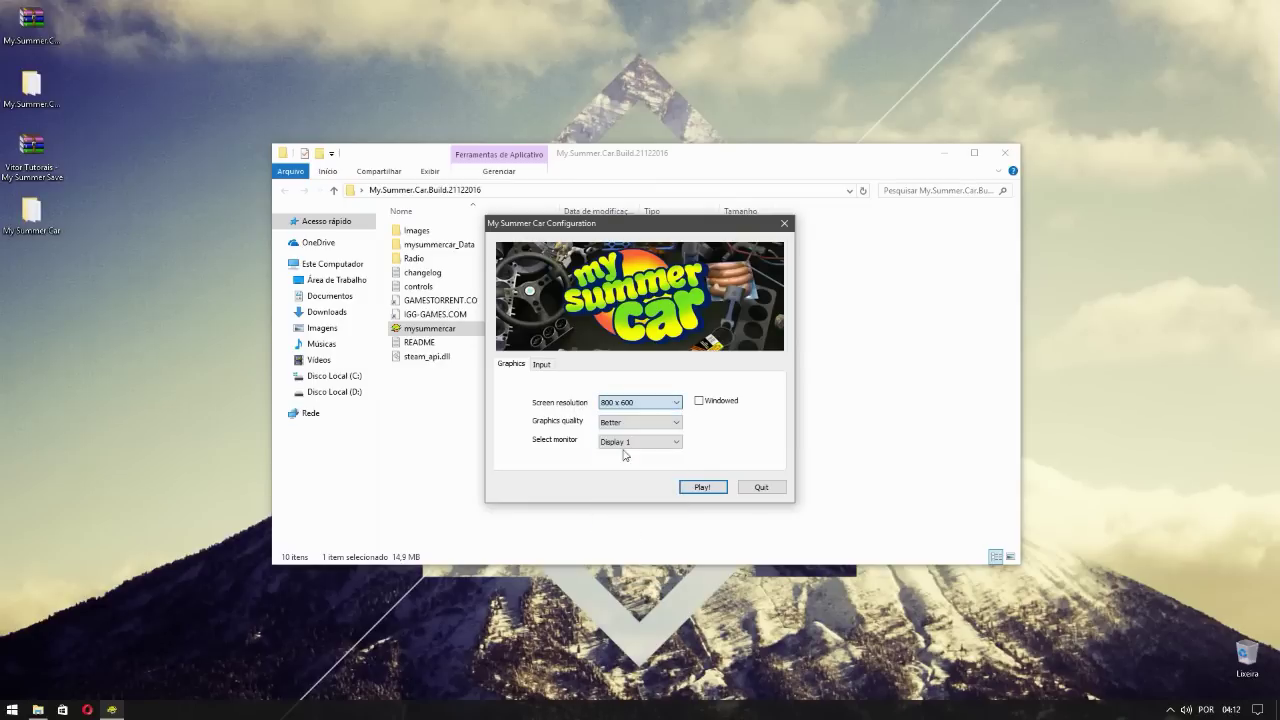
{"action": "left_click", "coordinate": [706, 405]}
{"action": "left_click", "coordinate": [704, 405]}
Step: Look through the game's primary and secondary control bindings in the configuration window
{"action": "left_click", "coordinate": [543, 366]}
{"action": "scroll", "coordinate": [632, 435], "scroll_direction": "down", "scroll_amount": 10}
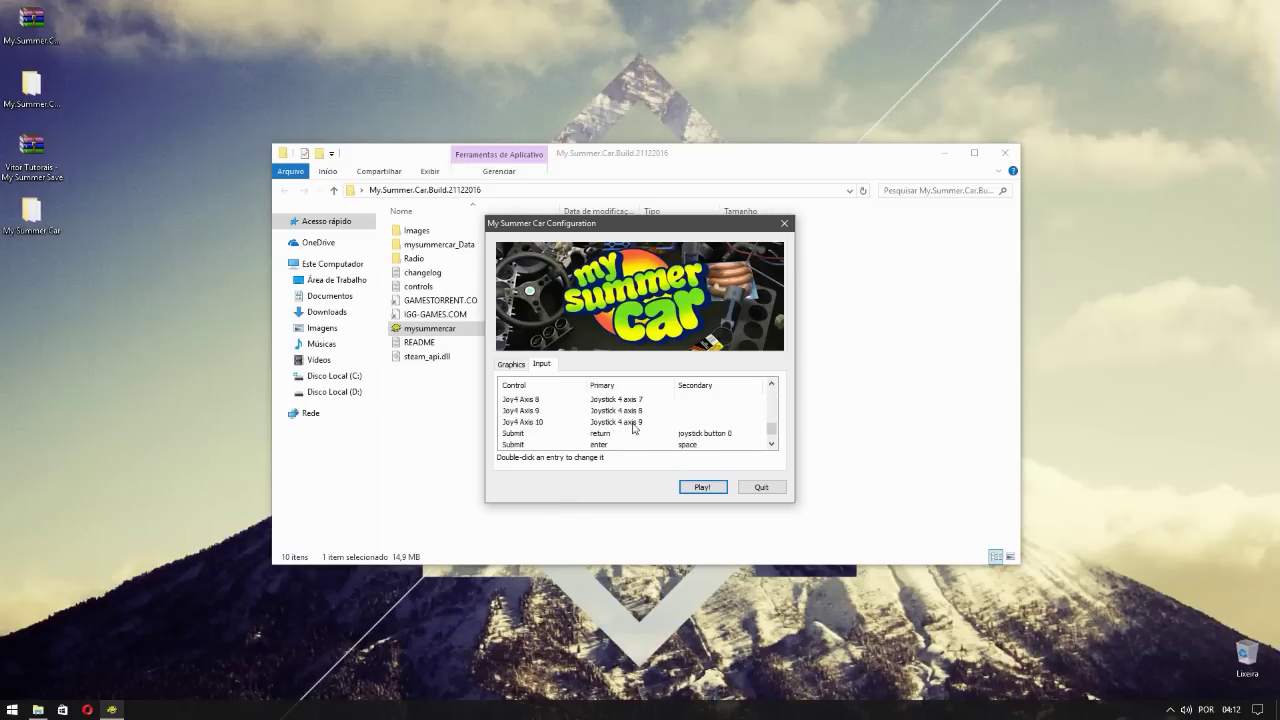
{"action": "scroll", "coordinate": [632, 432], "scroll_direction": "up", "scroll_amount": 10}
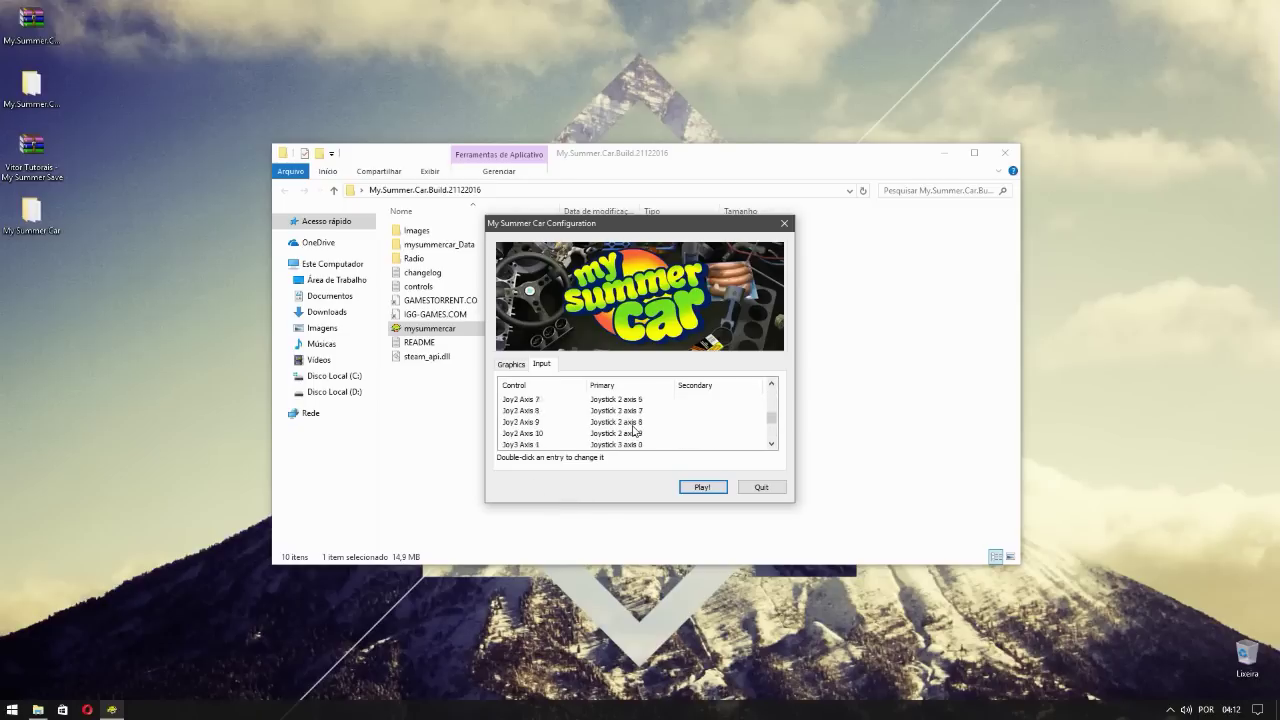
Step: Return to the graphics settings, launch the game and continue the saved game
{"action": "left_click", "coordinate": [516, 371]}
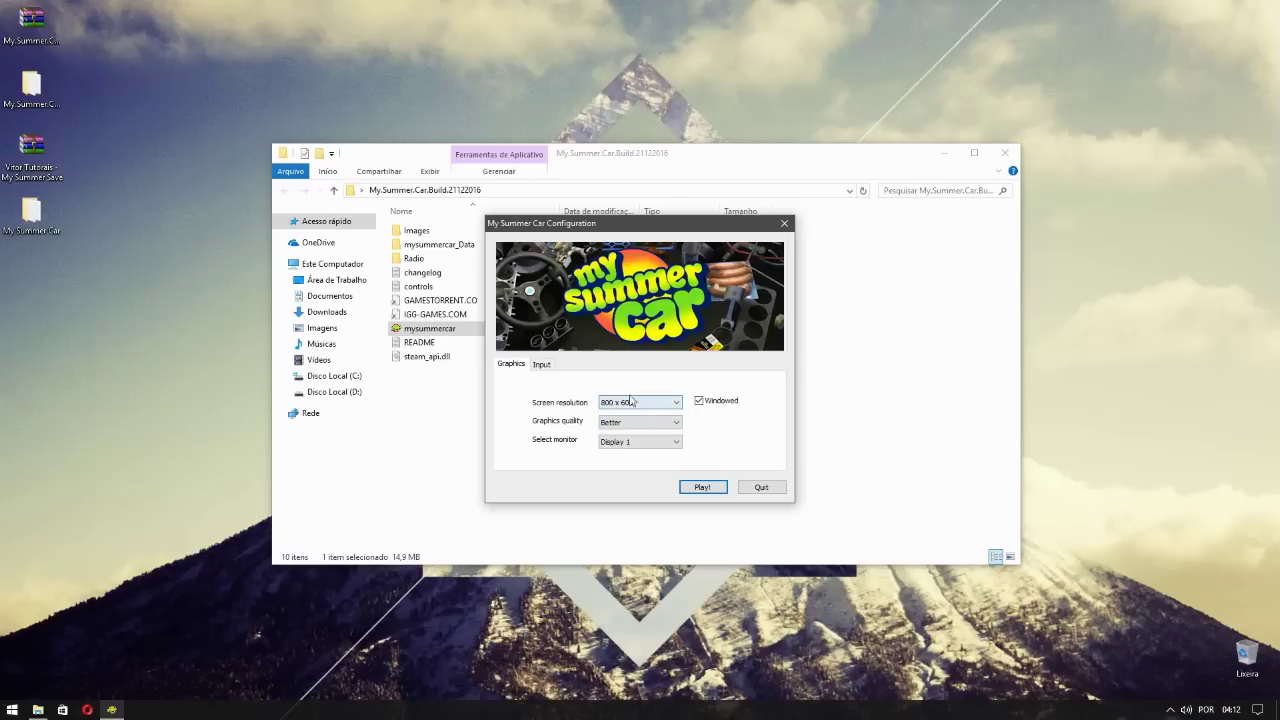
{"action": "left_click", "coordinate": [700, 487]}
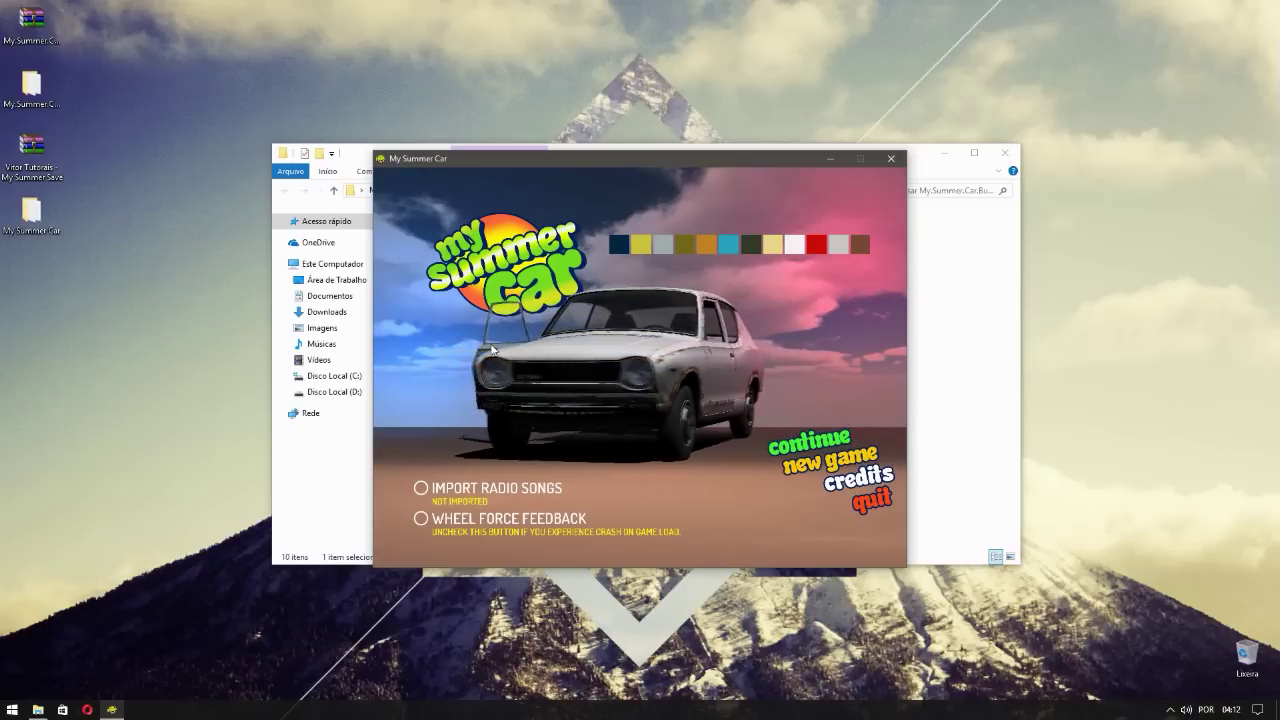
{"action": "left_click", "coordinate": [786, 450]}
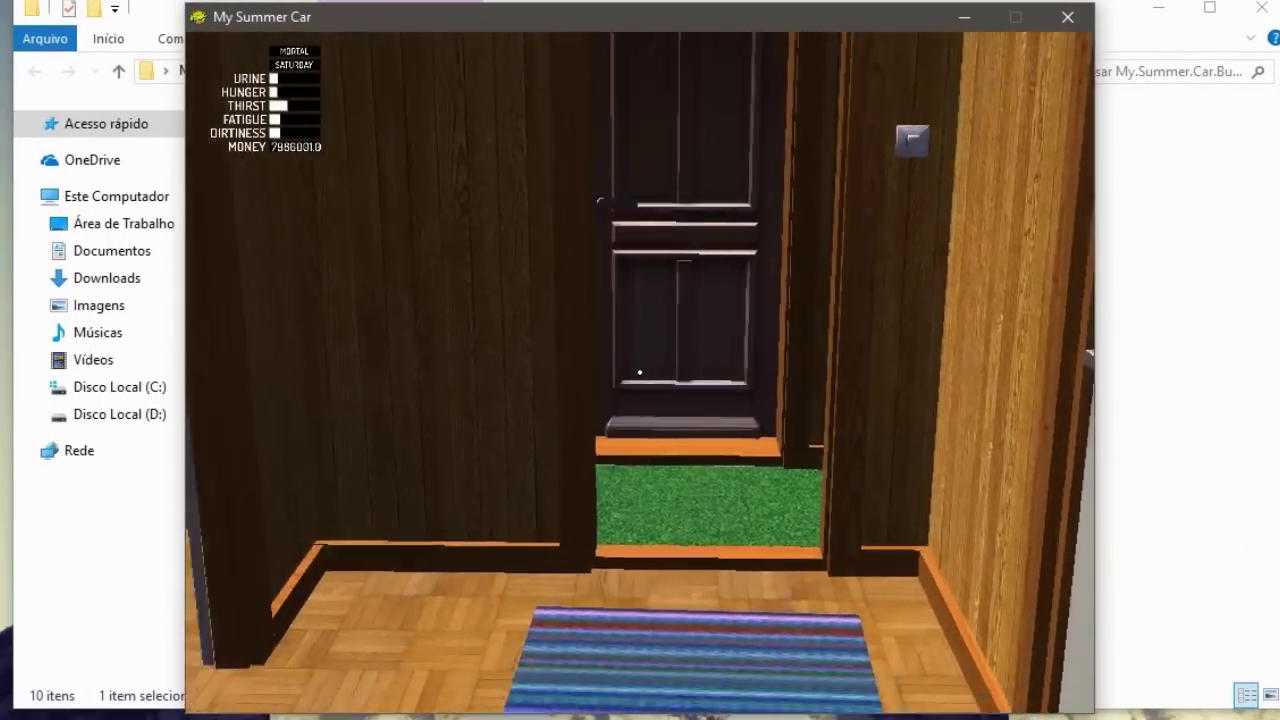
Step: Walk down the hallway to the house's dark door, open it and head out to the car
{"action": "key", "text": "w"}
{"action": "key", "text": "w"}
{"action": "key", "text": "w"}
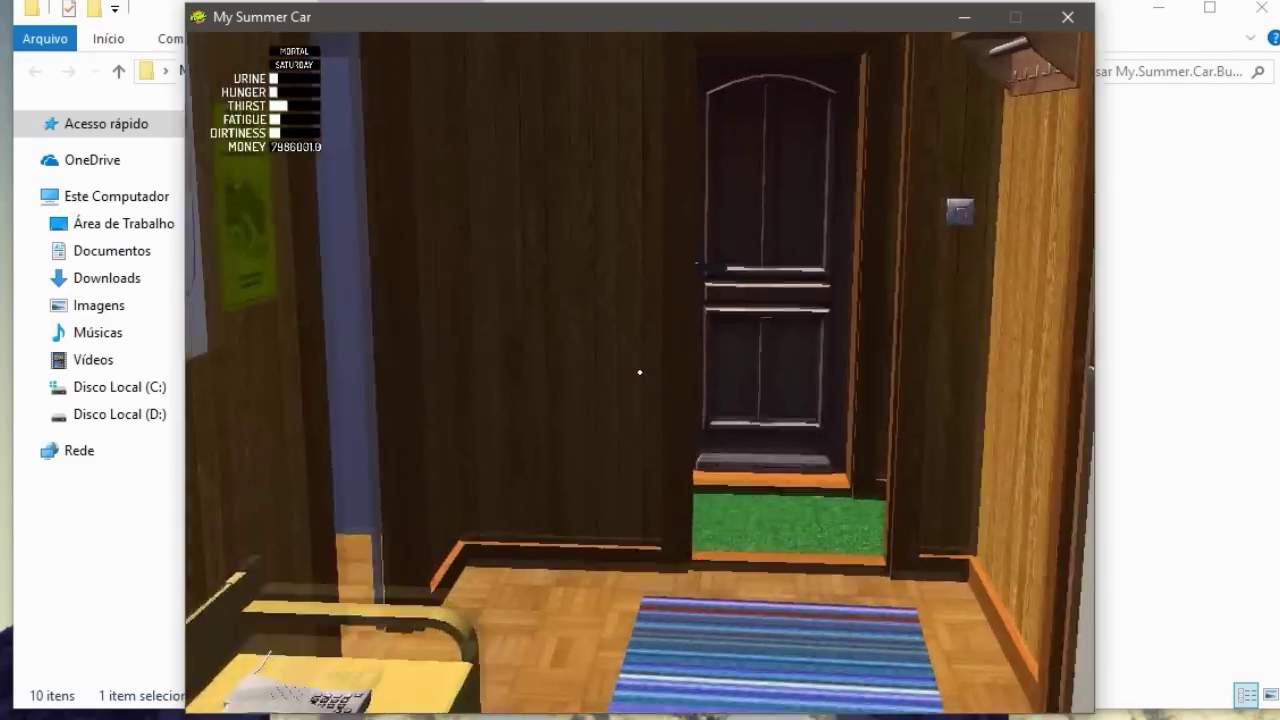
{"action": "key", "text": "w"}
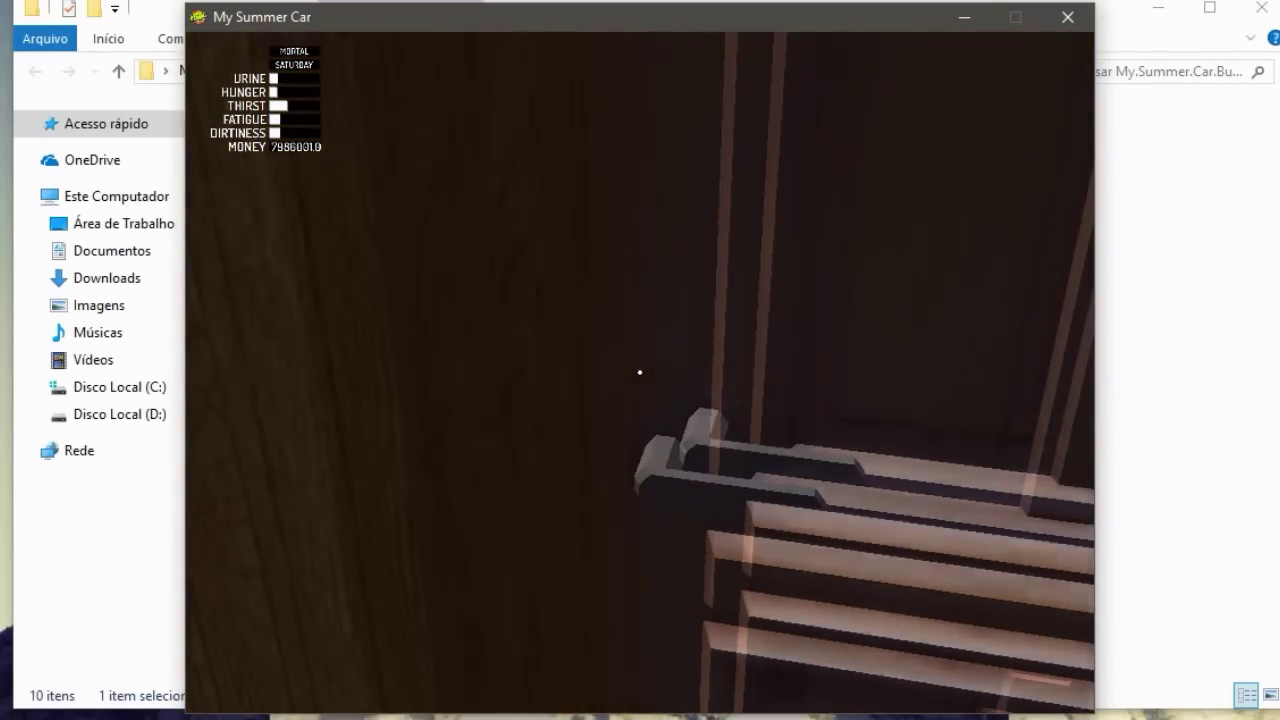
{"action": "left_click", "coordinate": [640, 372]}
{"action": "key", "text": "w"}
{"action": "key", "text": "w"}
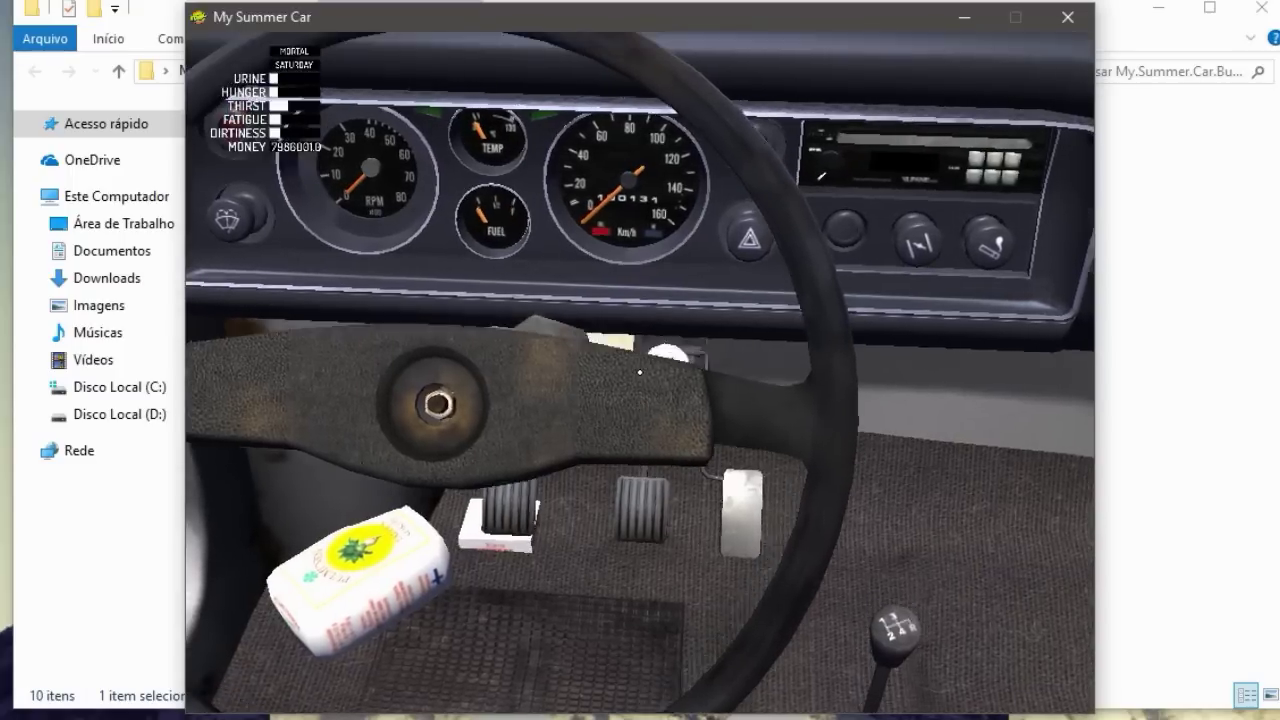
Step: Enter driving mode at the stock steering wheel and turn the wheel to uncover the ignition
{"action": "key", "text": "a"}
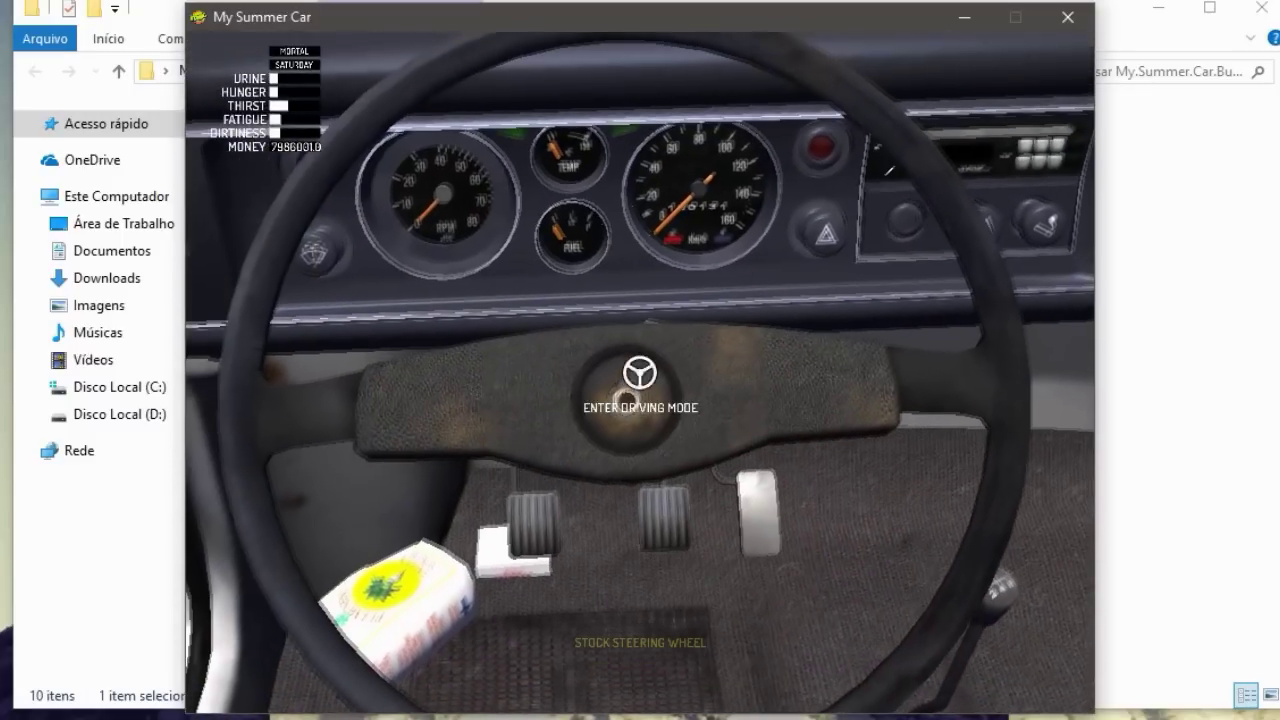
{"action": "key", "text": "Return"}
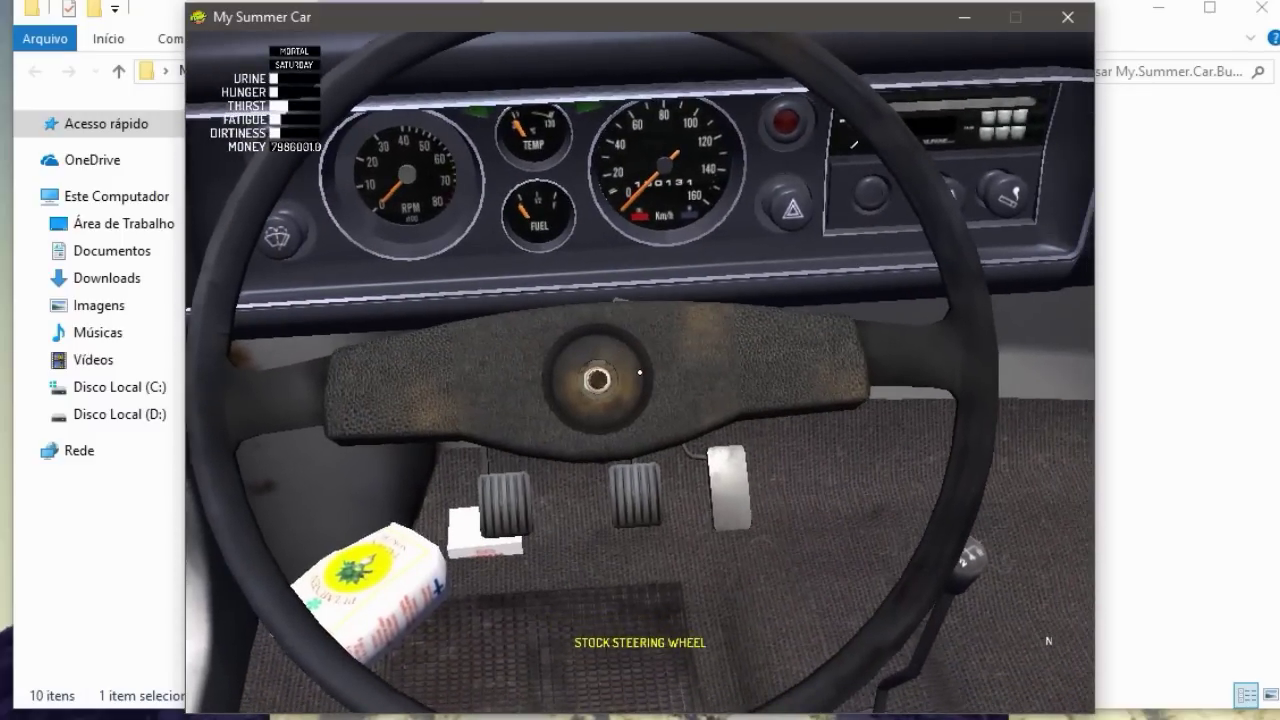
{"action": "key", "text": "a"}
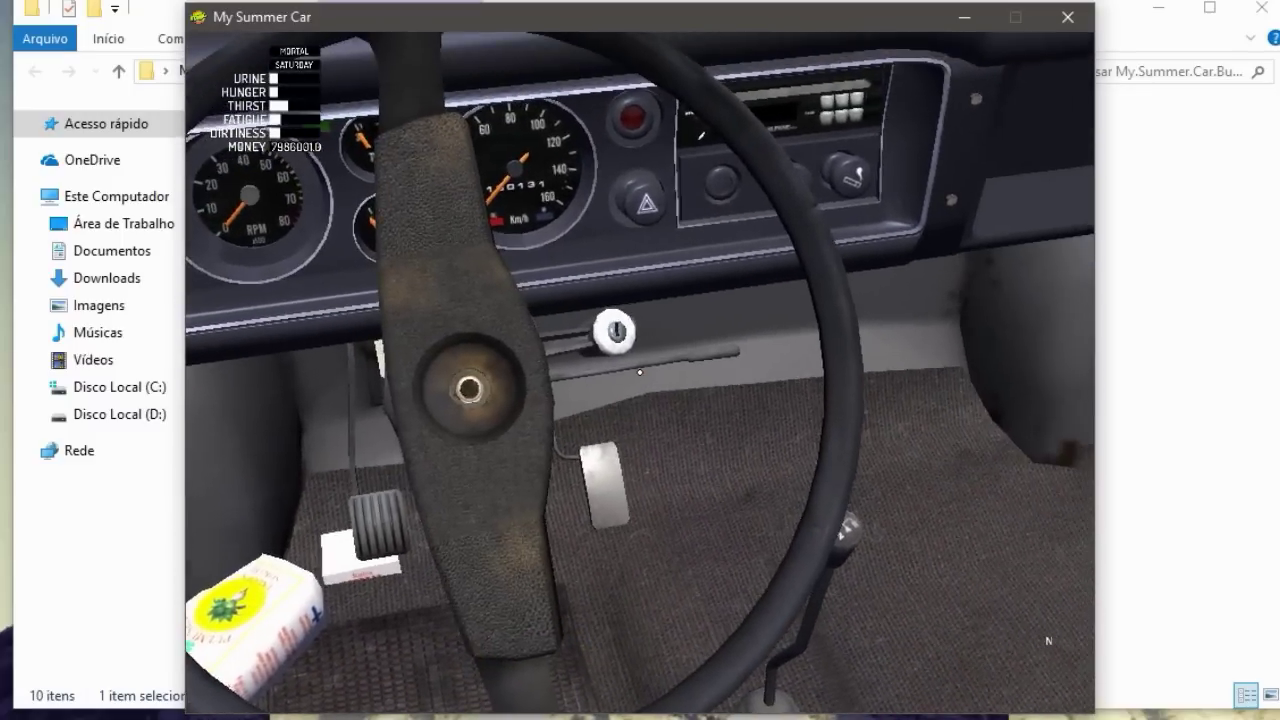
Step: Start the car's engine with the ignition and rev it in neutral
{"action": "left_click", "coordinate": [640, 372]}
{"action": "left_click", "coordinate": [640, 372]}
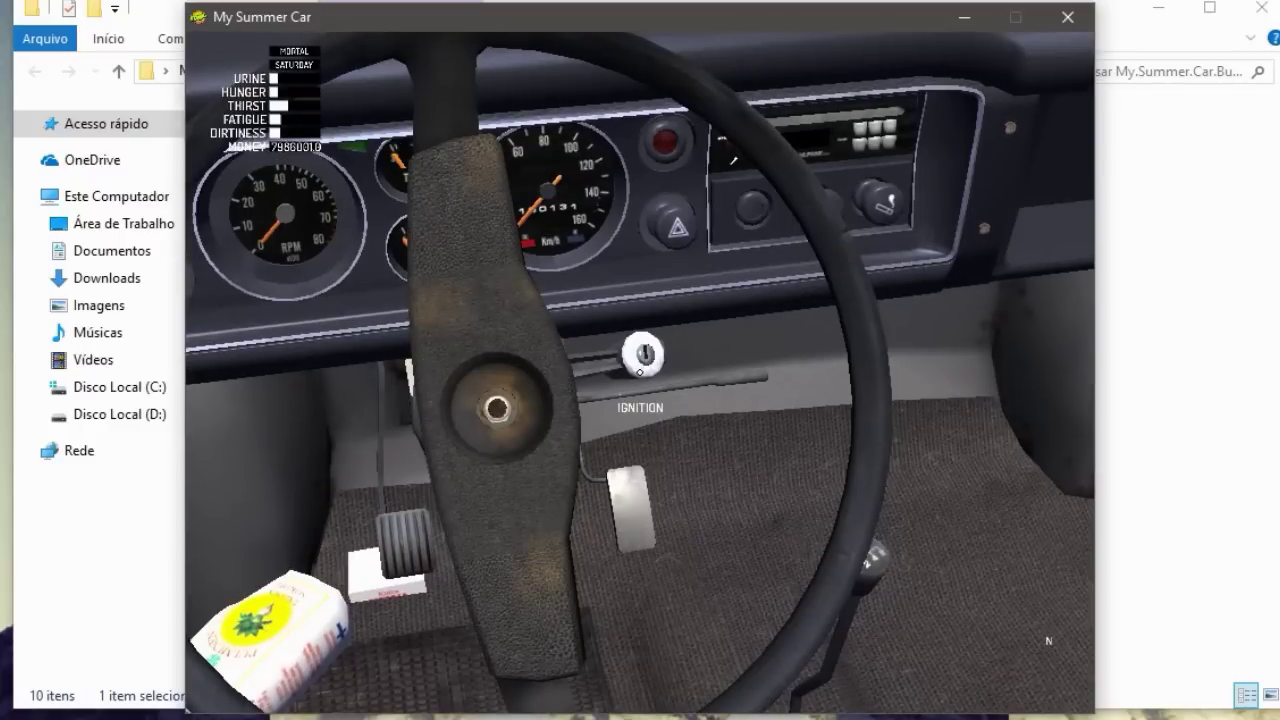
{"action": "key", "text": "w"}
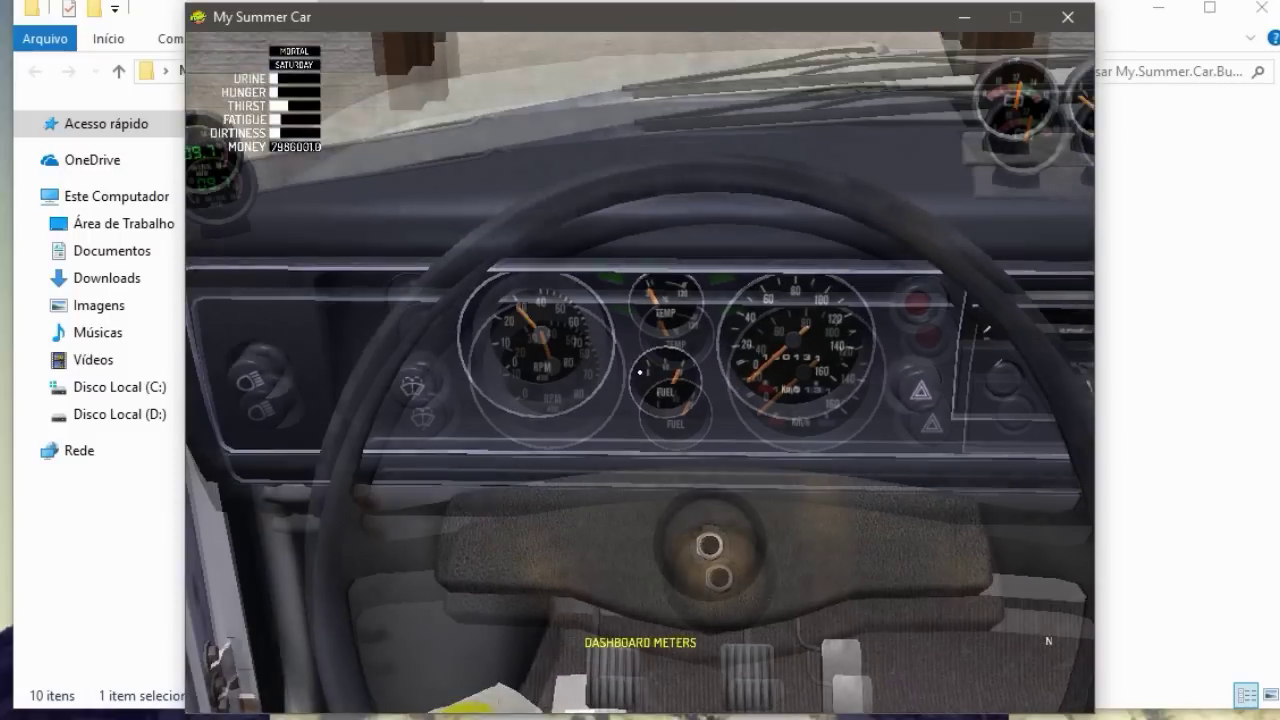
{"action": "key", "text": "w"}
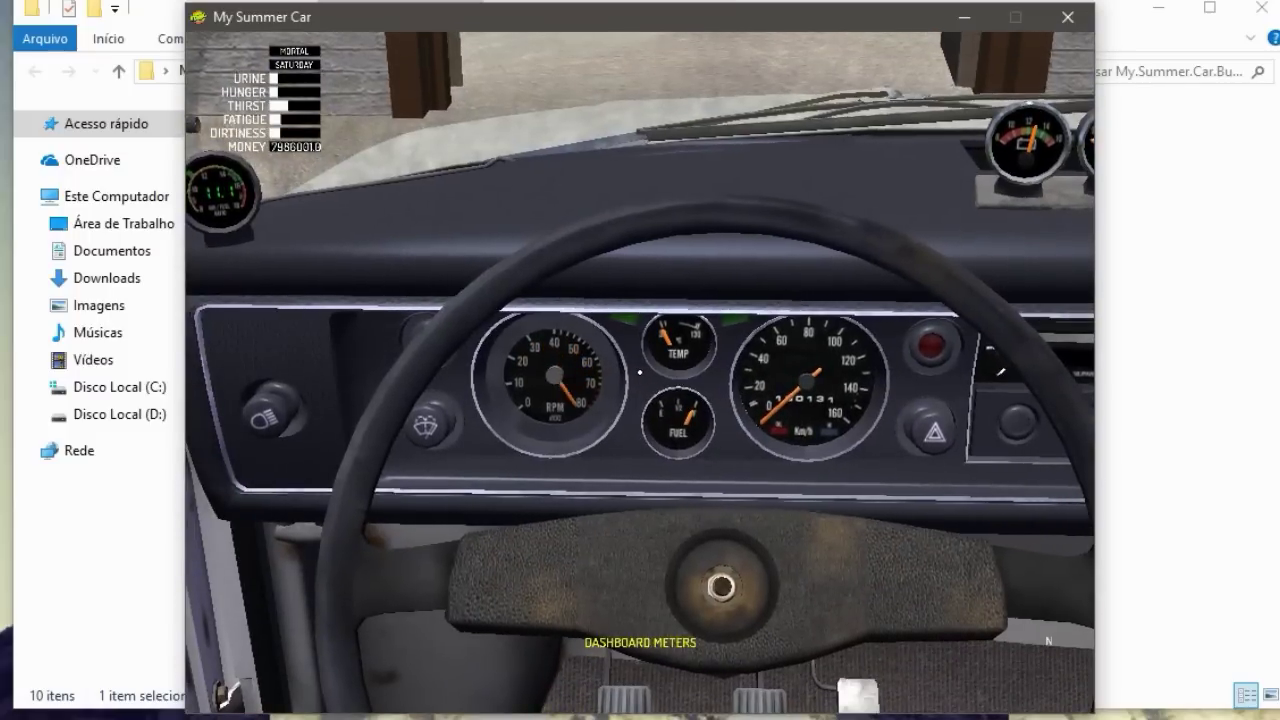